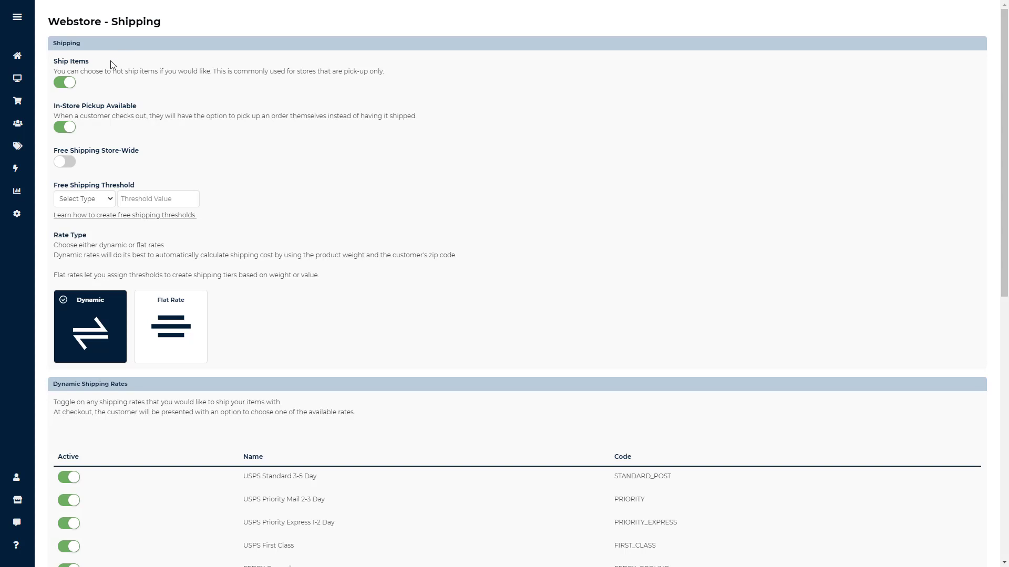
Switch the webstore's Ship Items setting off and back on.
drag(110, 62, 57, 60)
click(59, 84)
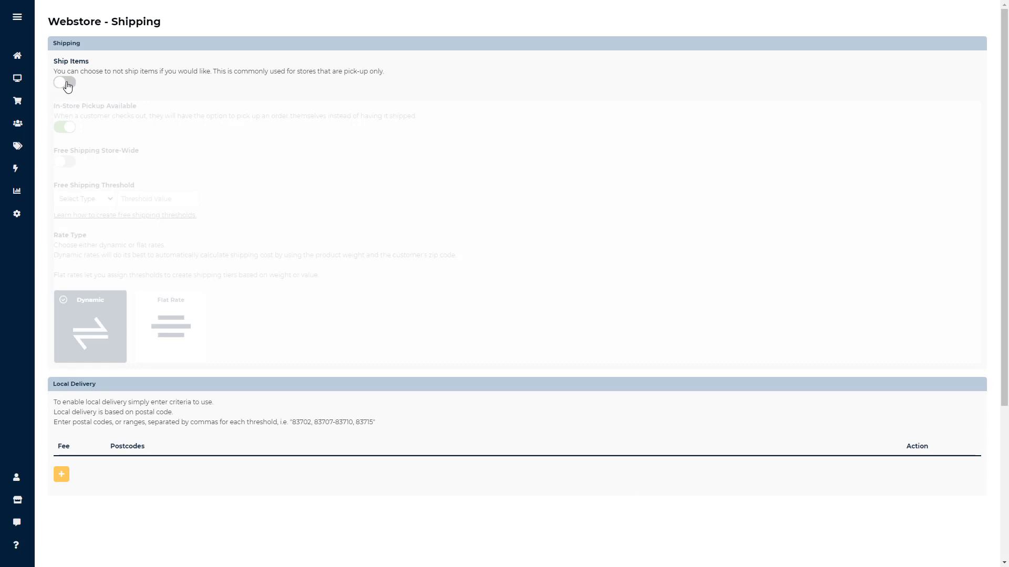
click(72, 85)
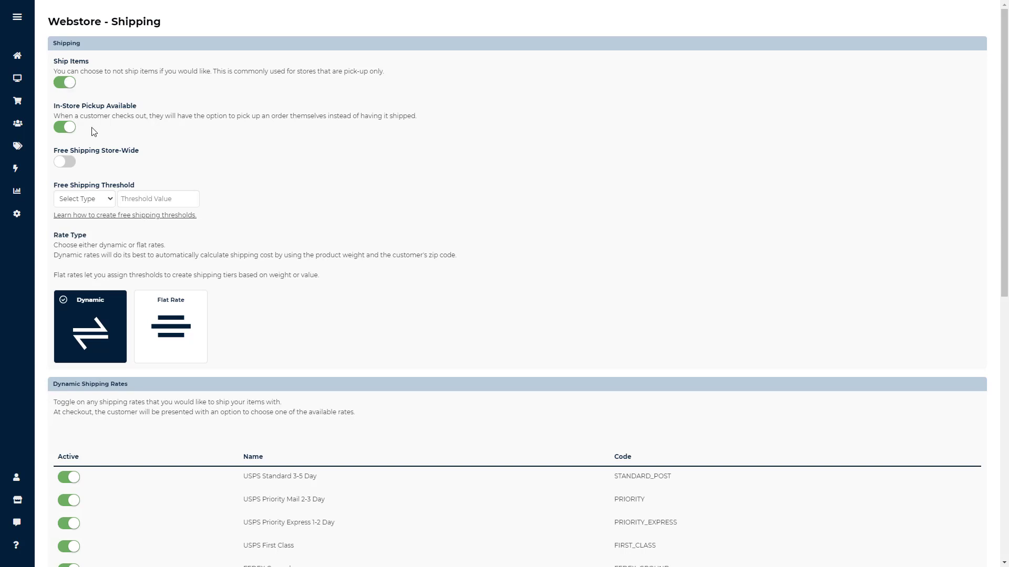
Switch In-Store Pickup Available off and back on, and Free Shipping Store-Wide on and back off.
click(58, 132)
click(58, 132)
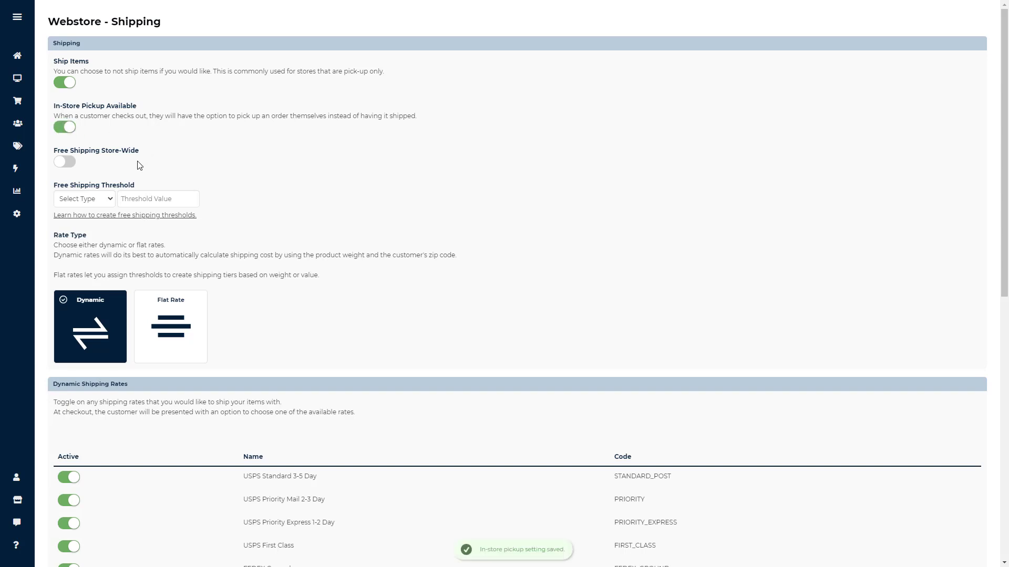
click(75, 166)
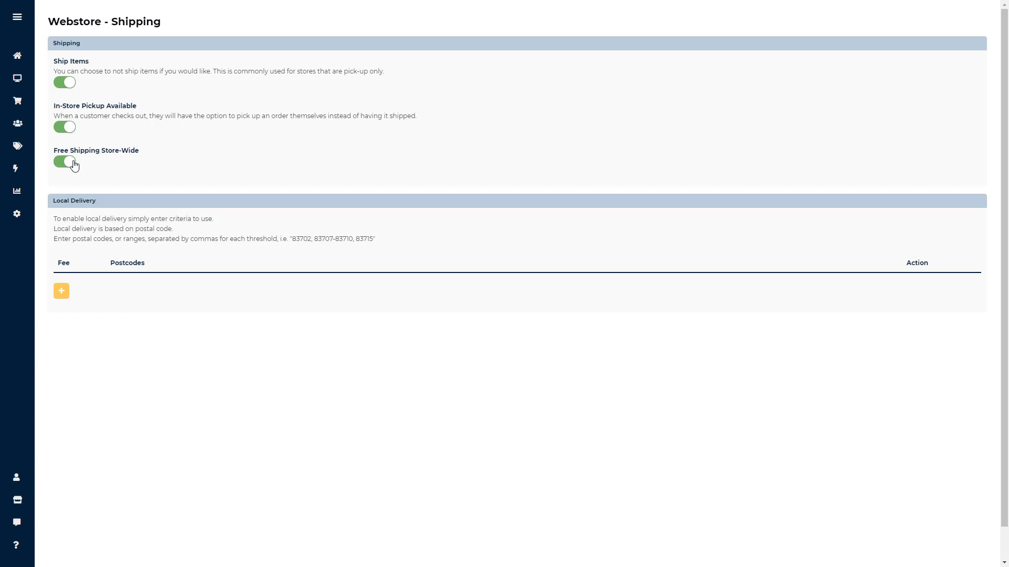
click(75, 166)
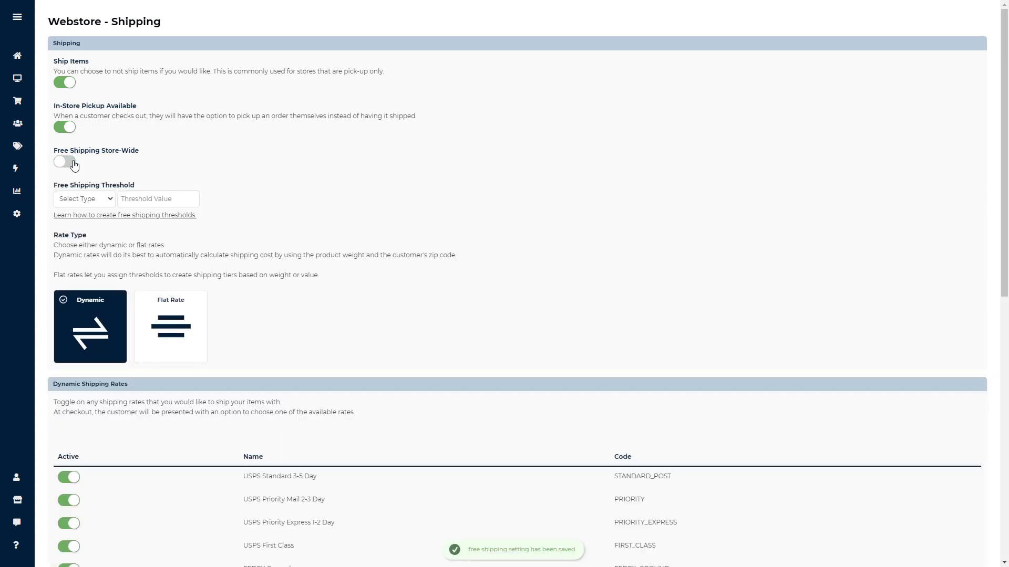
Set the free shipping threshold to a cart value of 100.00.
click(113, 199)
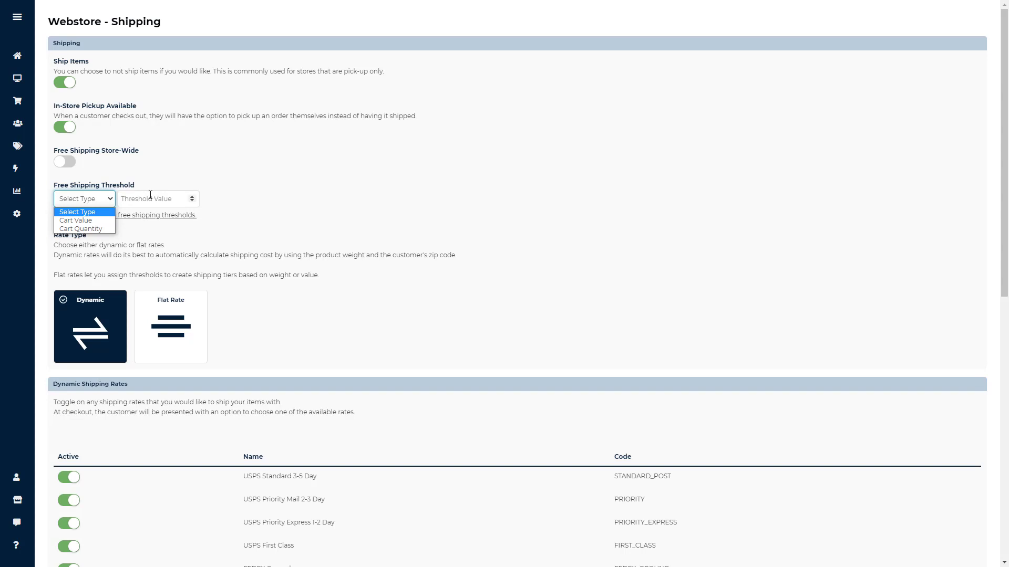
click(82, 220)
click(140, 198)
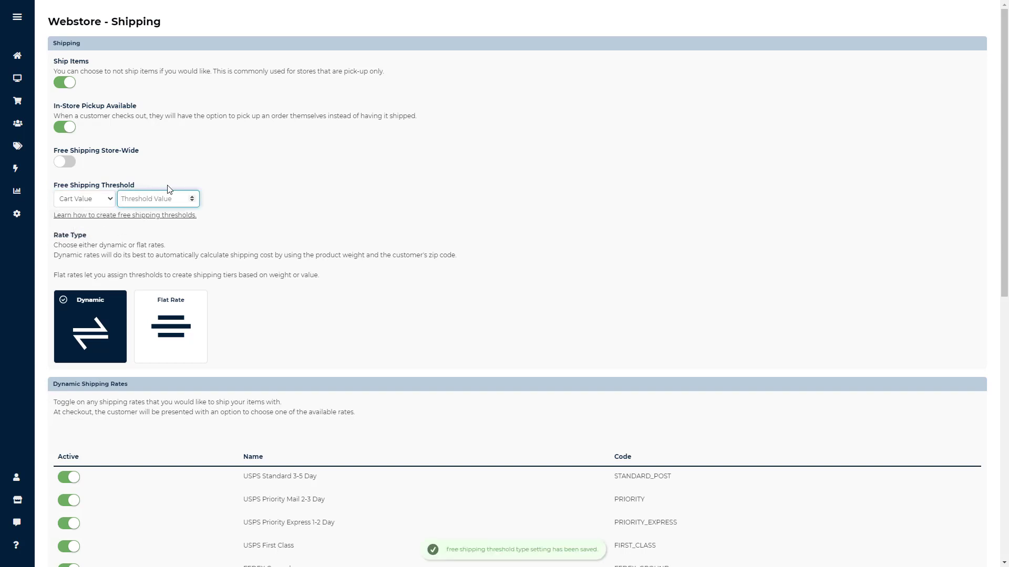
text(100.00)
click(309, 202)
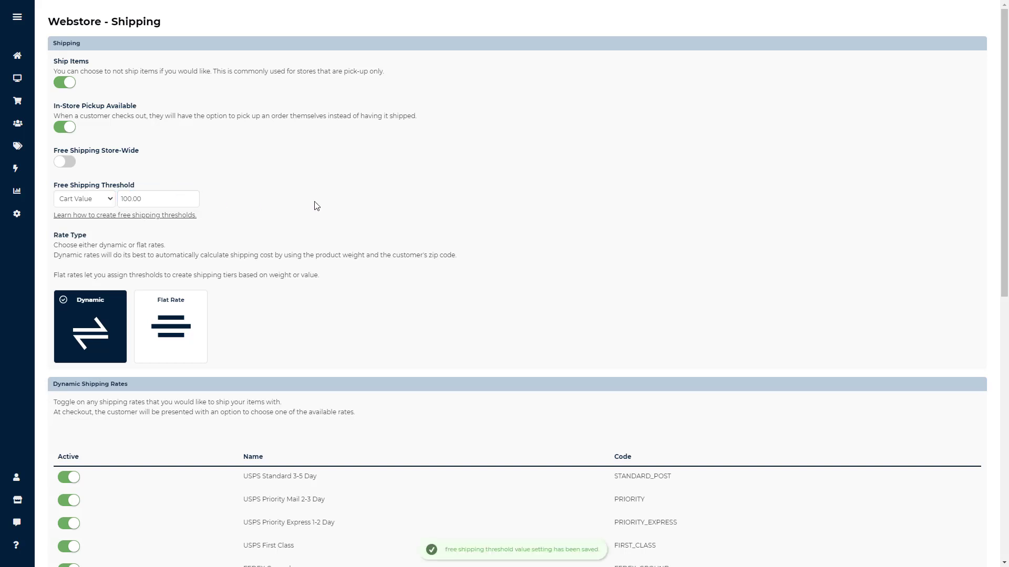
Set the free shipping threshold to a cart quantity of 5.
click(84, 198)
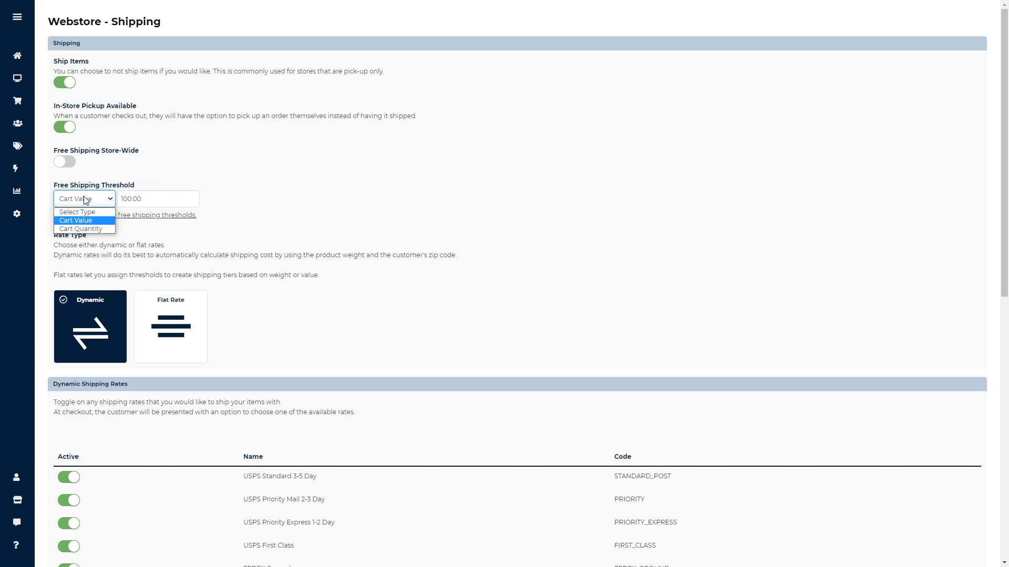
click(98, 228)
double_click(158, 199)
text(45)
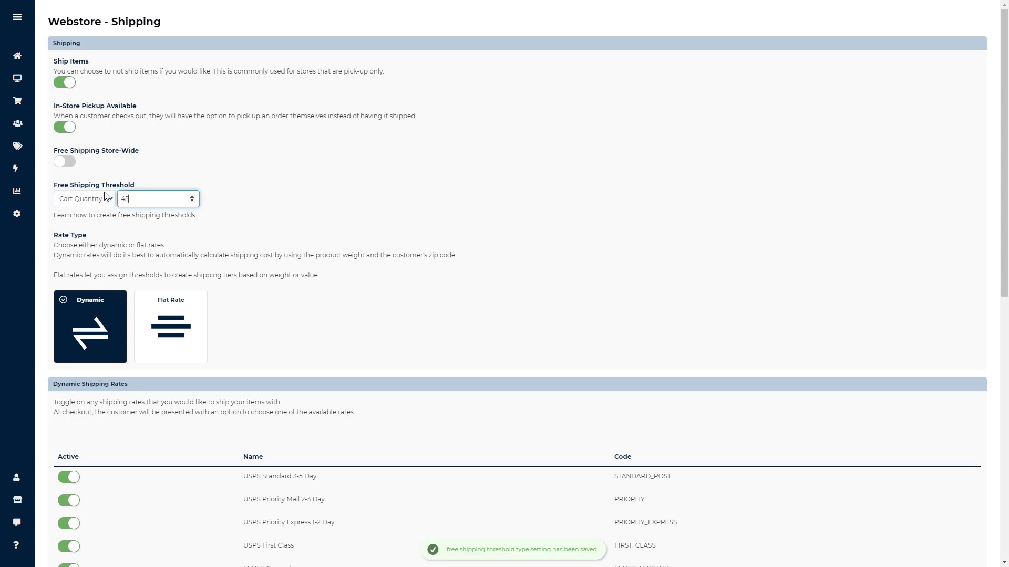
key(BackSpace)
key(BackSpace)
text(5)
click(285, 187)
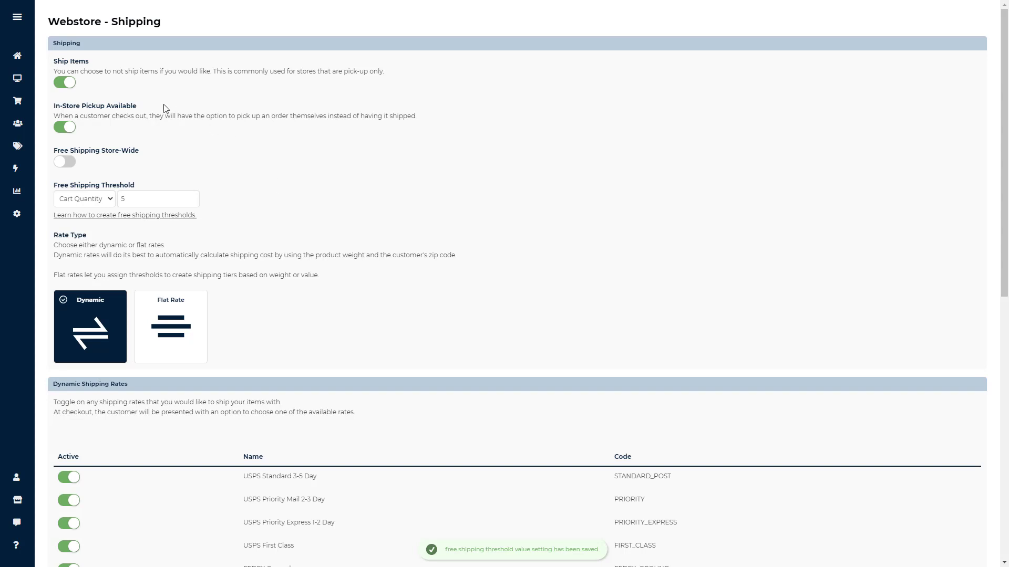
mouse_move(19, 83)
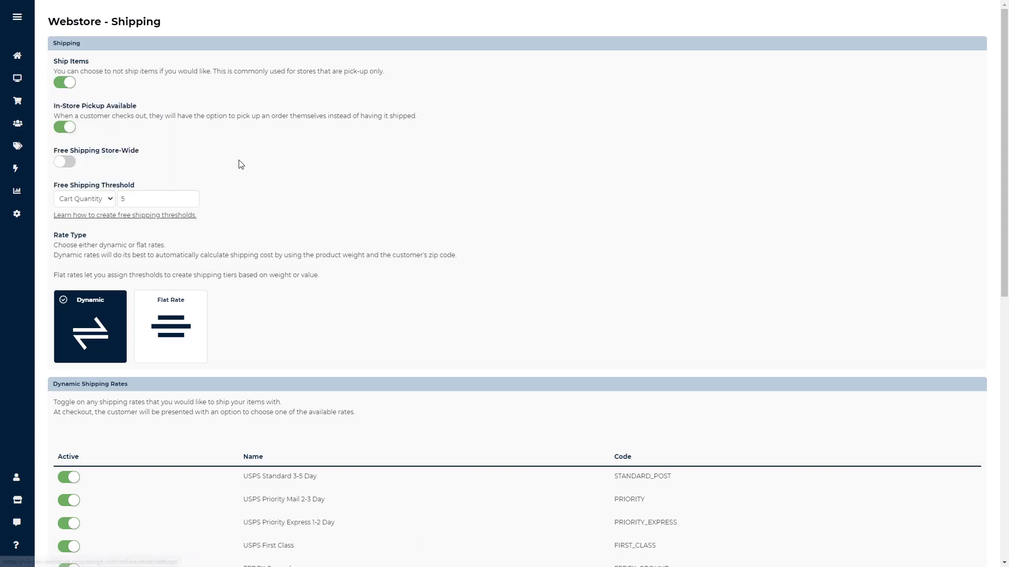
Deactivate the USPS Priority Express 1-2 Day and FEDEX International Overnight dynamic shipping rates.
scroll(246, 160, down, 4)
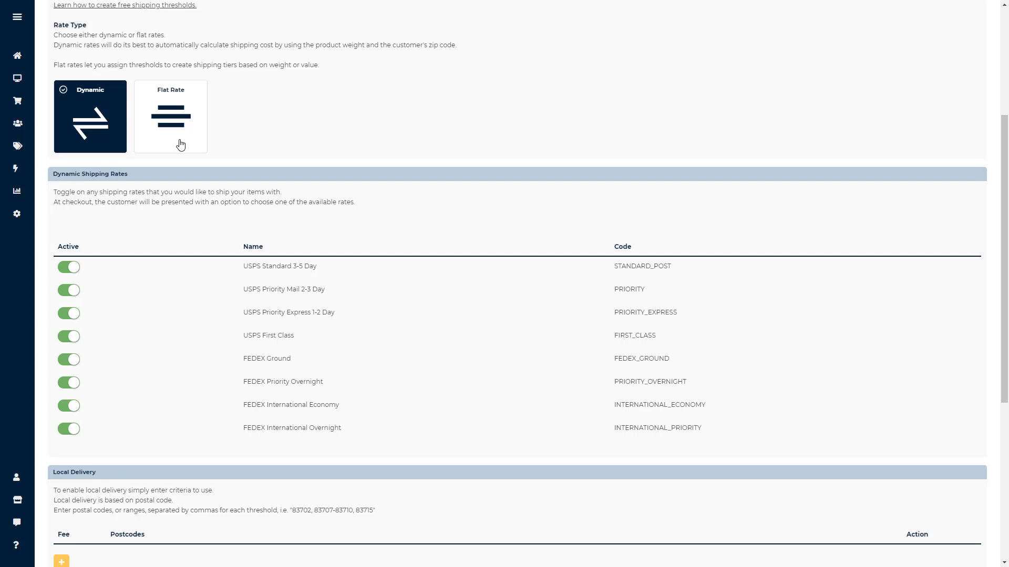
mouse_move(27, 223)
click(71, 316)
click(67, 433)
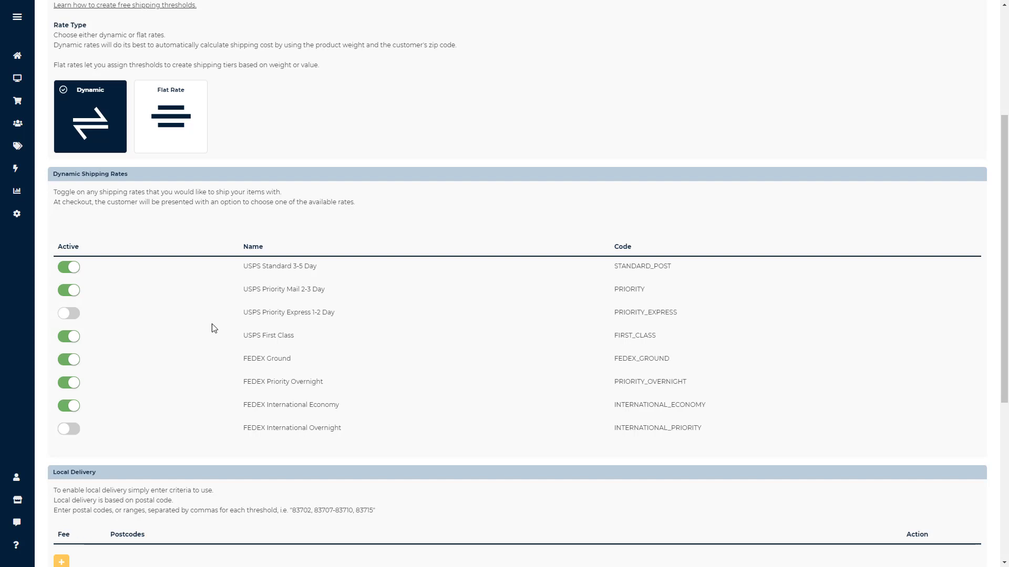
Switch the rate type to Flat Rate and save a by-price rule with threshold 1.00 and fee 10.00.
click(200, 141)
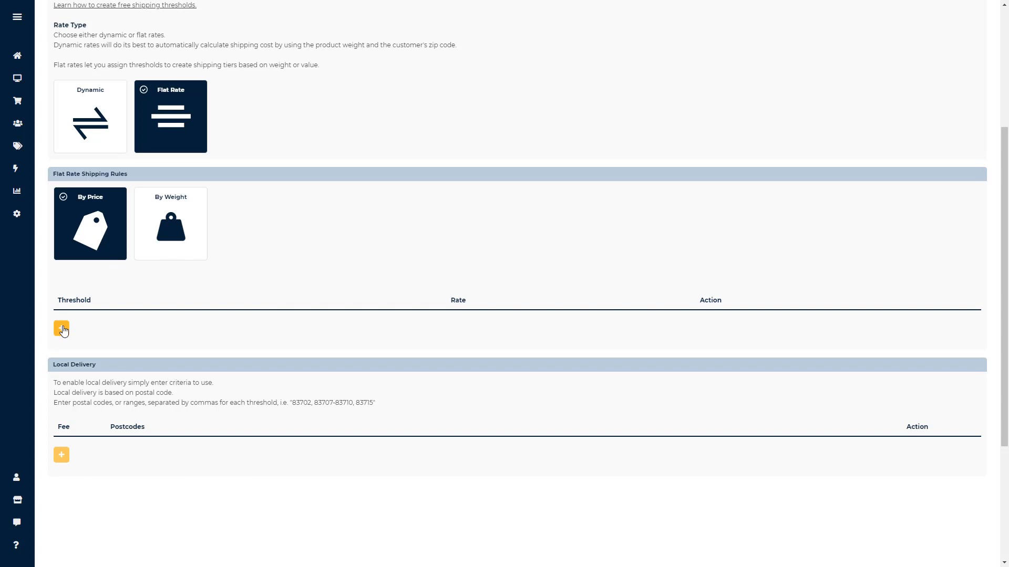
click(62, 328)
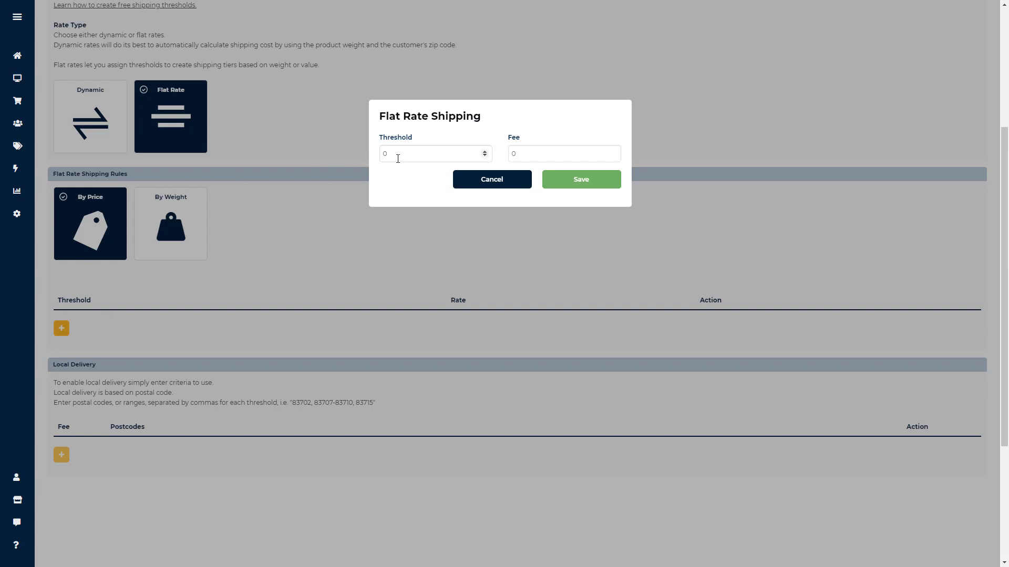
drag(405, 153, 372, 158)
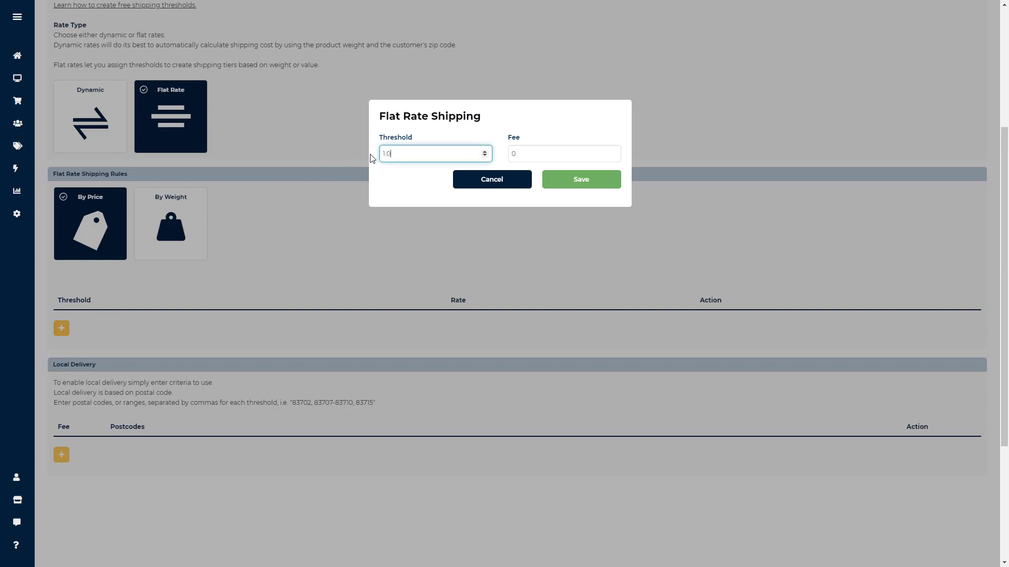
key(Tab)
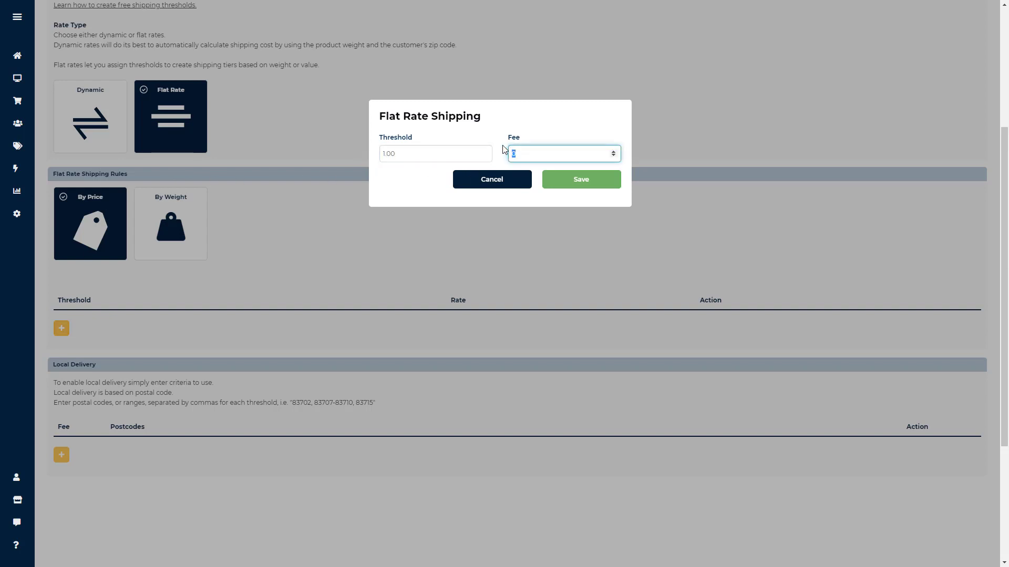
click(597, 180)
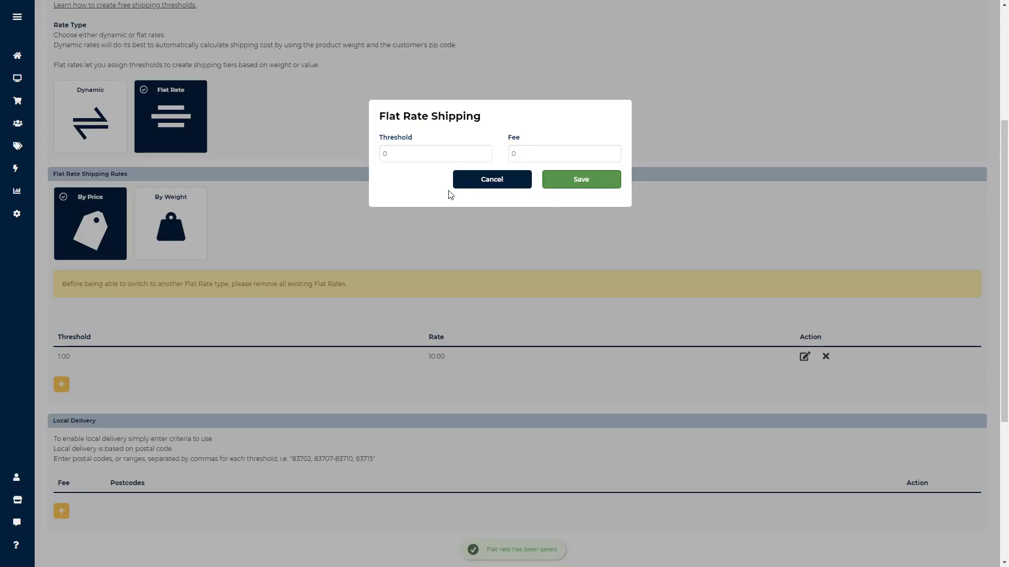
Save a second by-price flat rate rule with threshold 5 and fee 25, and close the rule dialog.
click(405, 154)
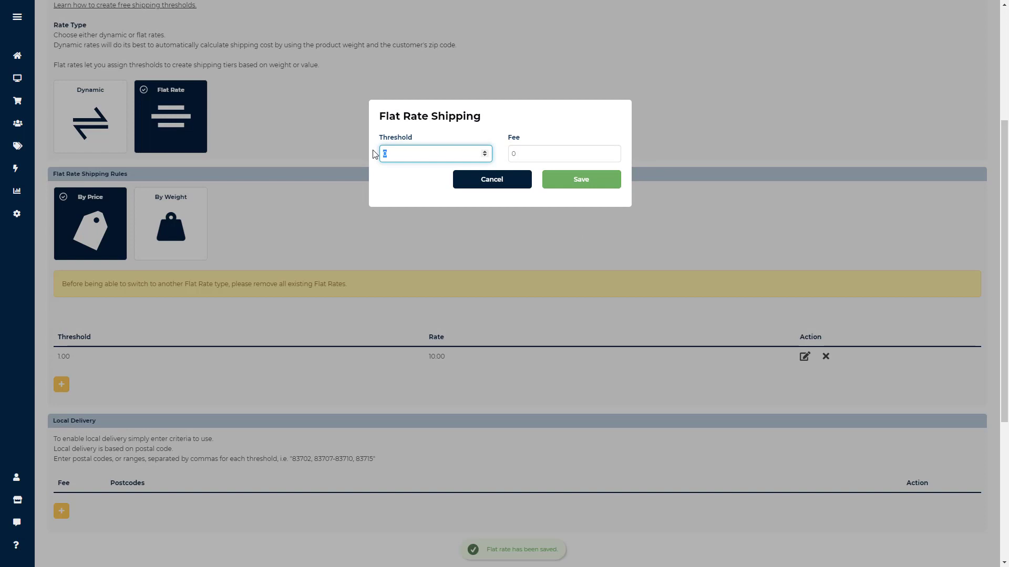
text(5)
click(523, 153)
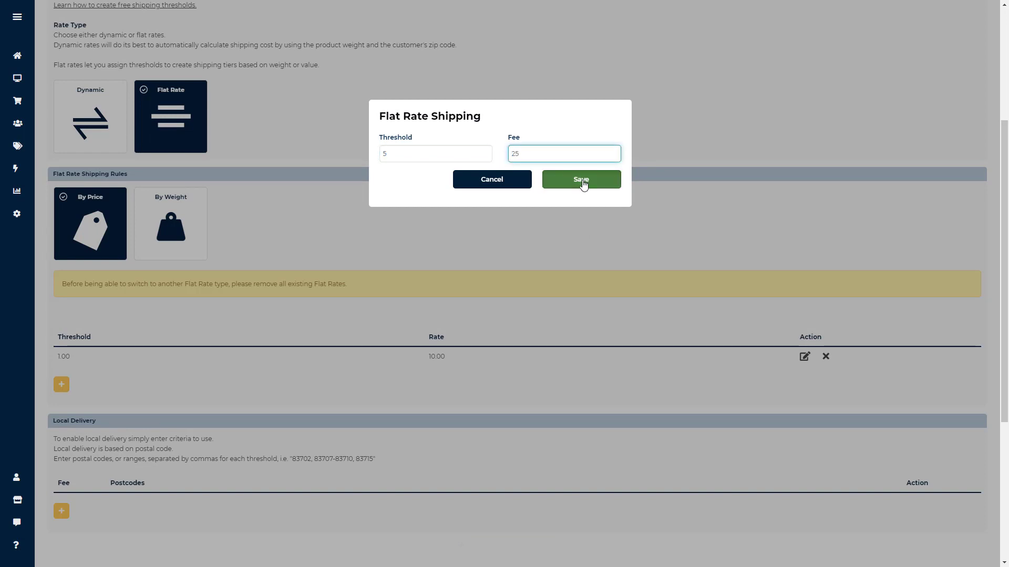
click(580, 183)
click(494, 181)
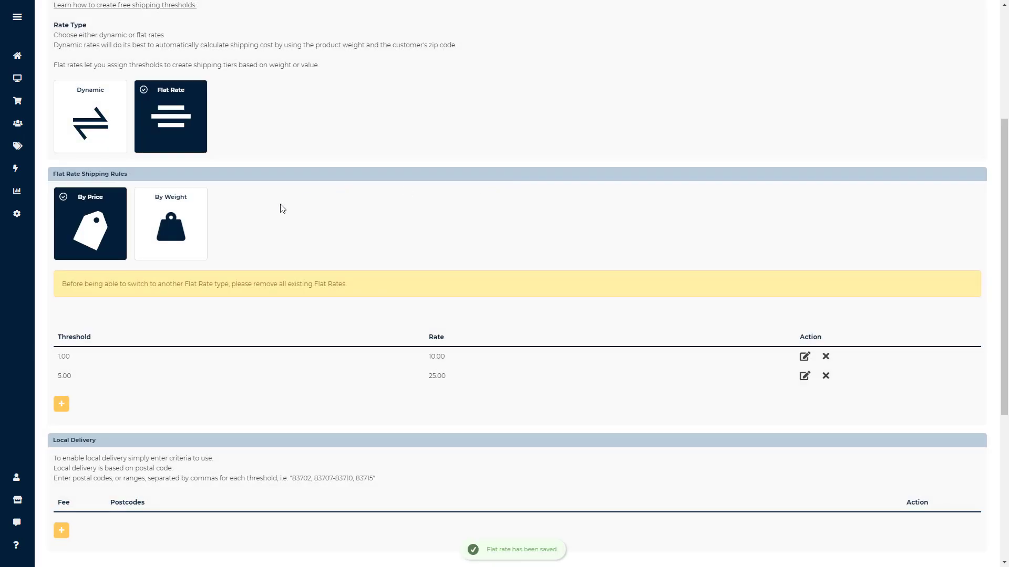
Add a local delivery option for postcode 83402 with a fee of 12.
scroll(279, 208, down, 5)
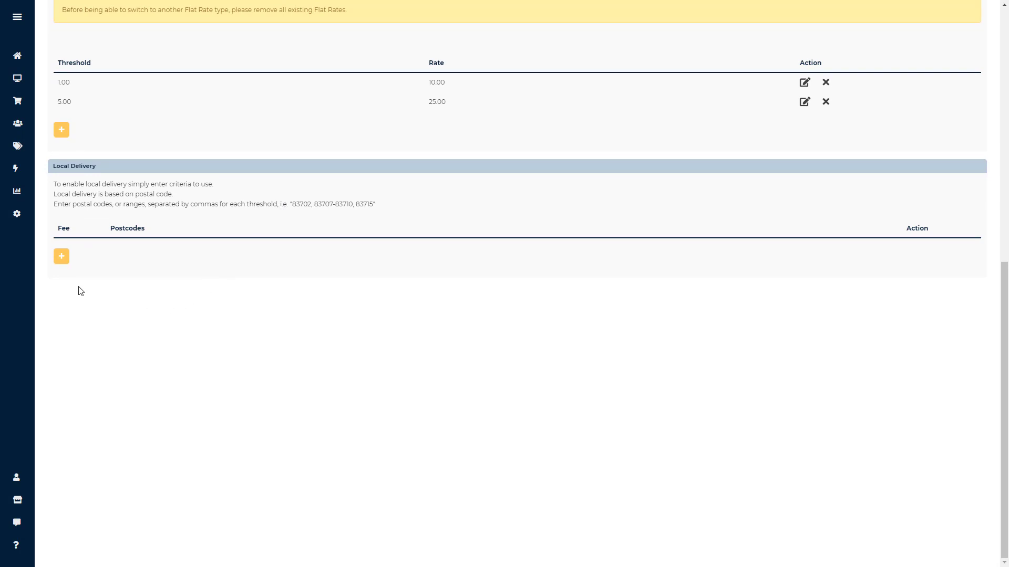
click(62, 257)
click(412, 153)
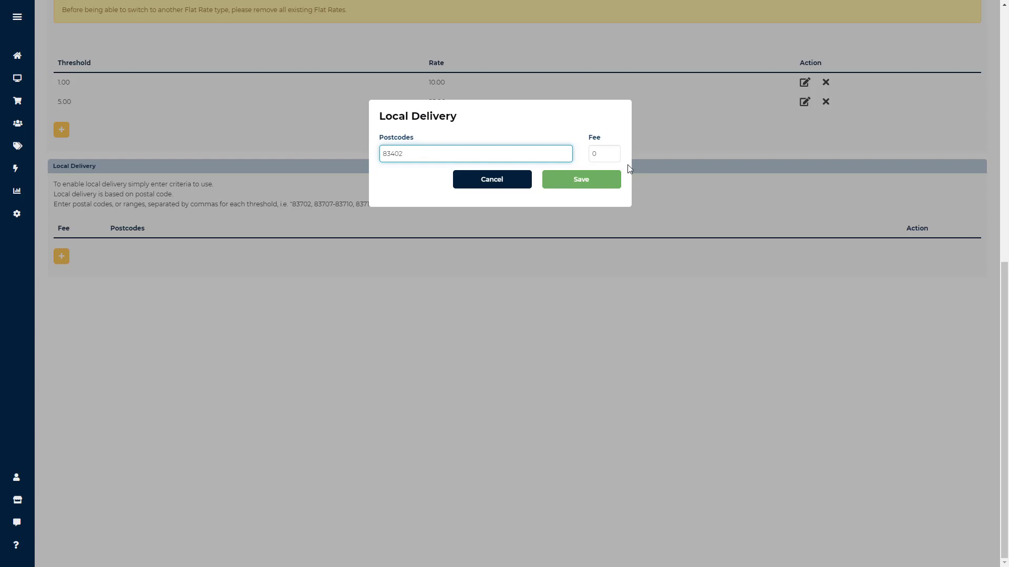
key(Tab)
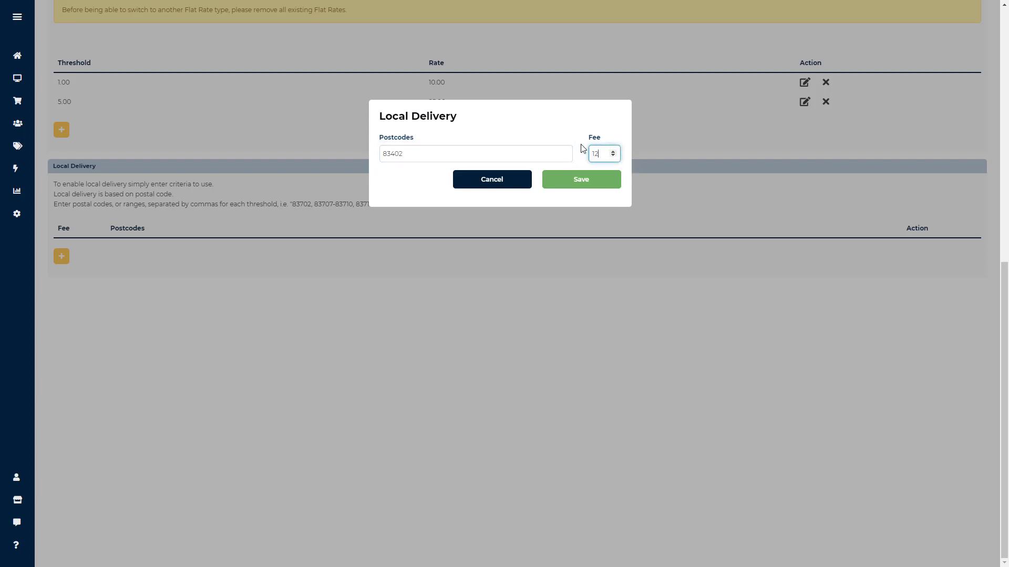
click(594, 180)
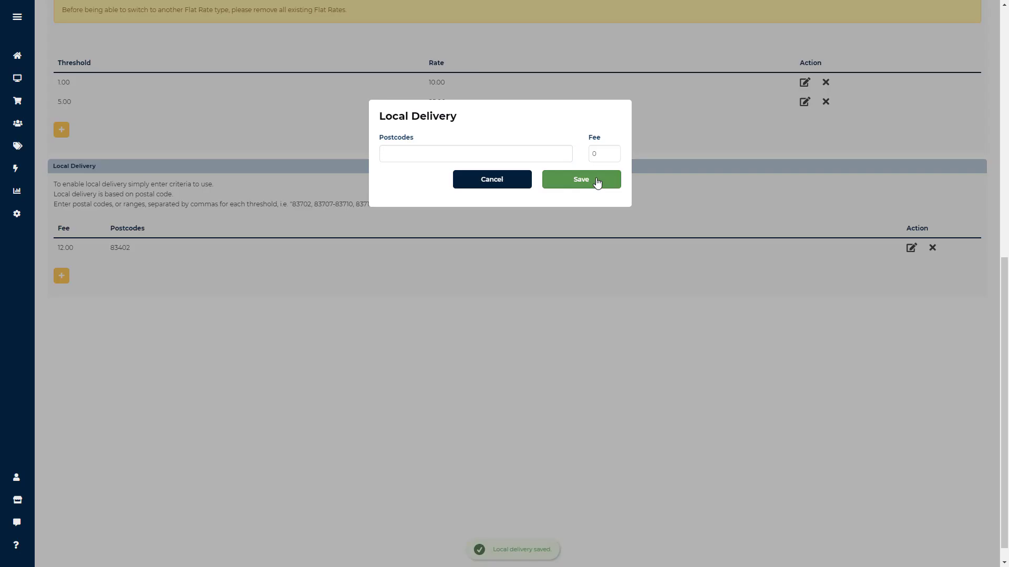
click(507, 182)
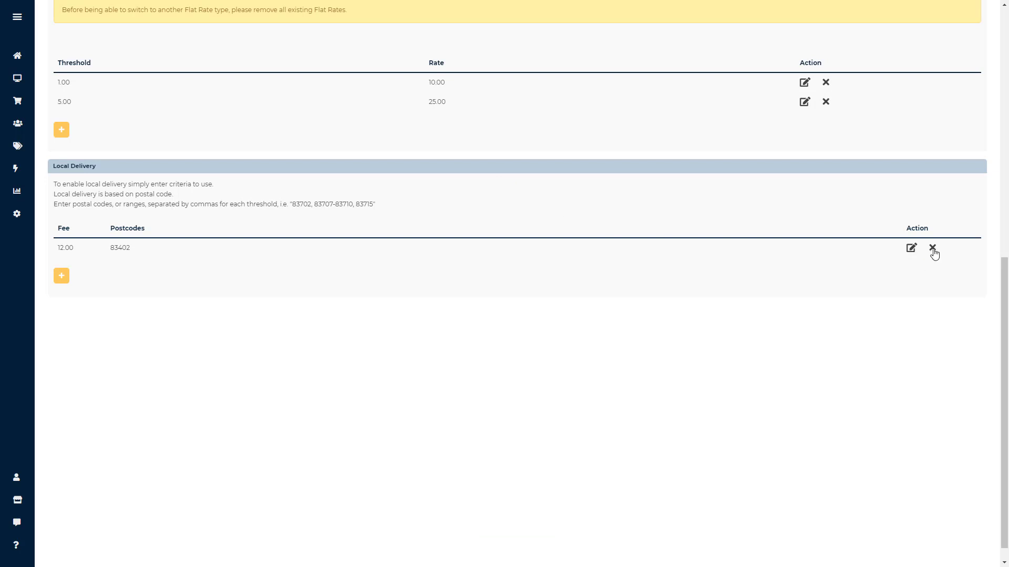
Remove the local delivery option for postcode 83402.
click(933, 251)
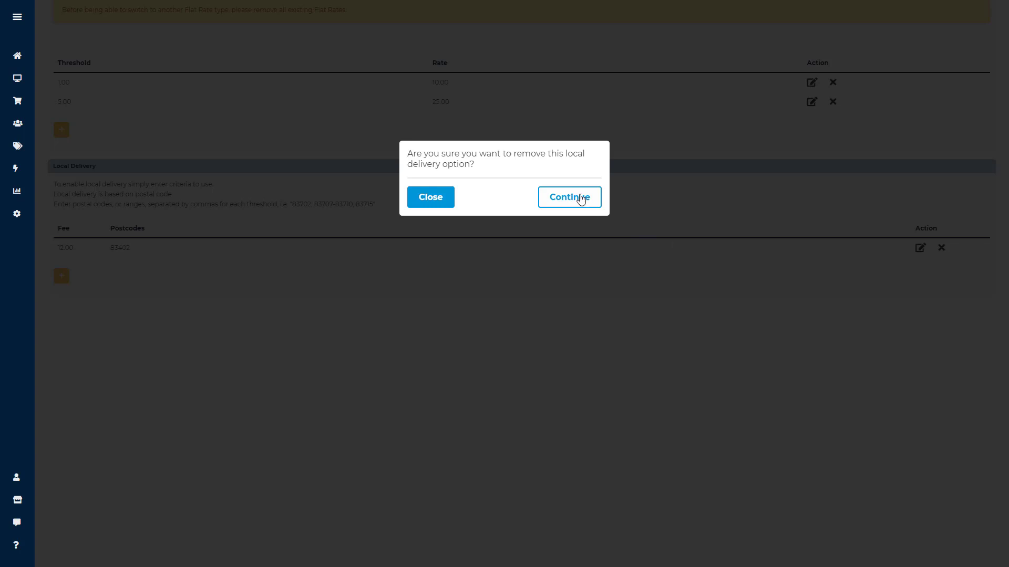
click(581, 199)
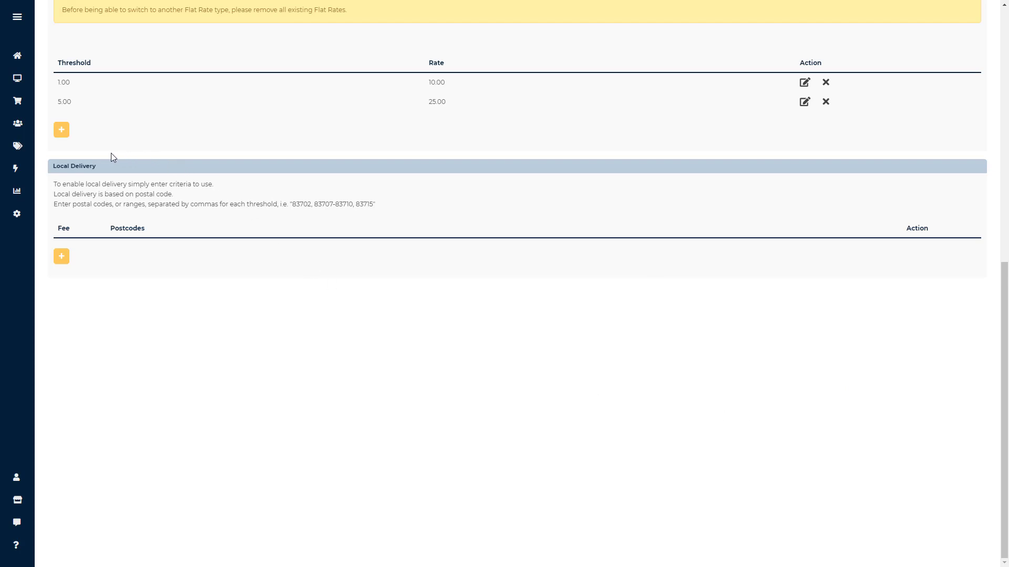
Open the Test product from the active inventory for editing.
scroll(95, 153, up, 6)
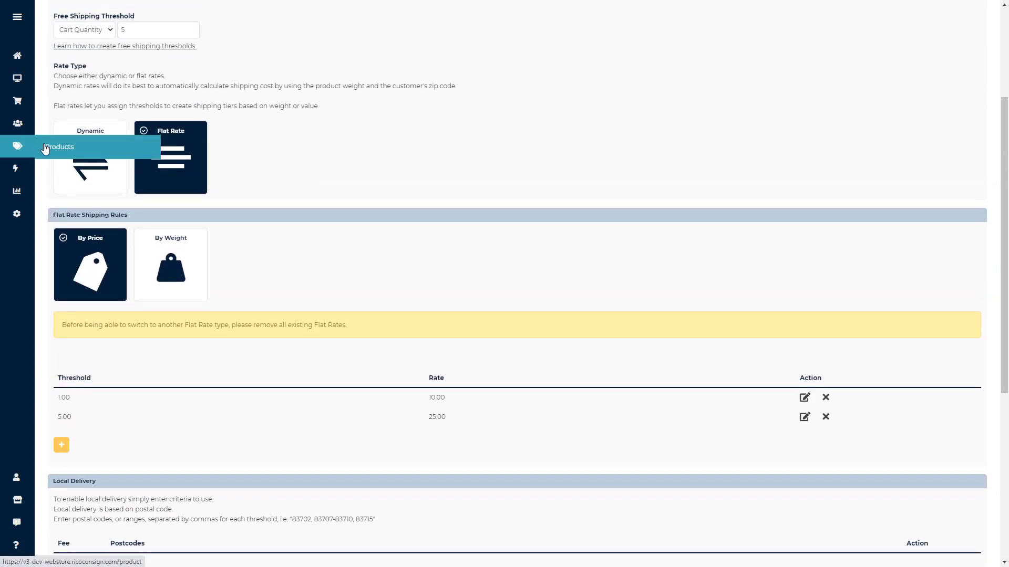
click(45, 149)
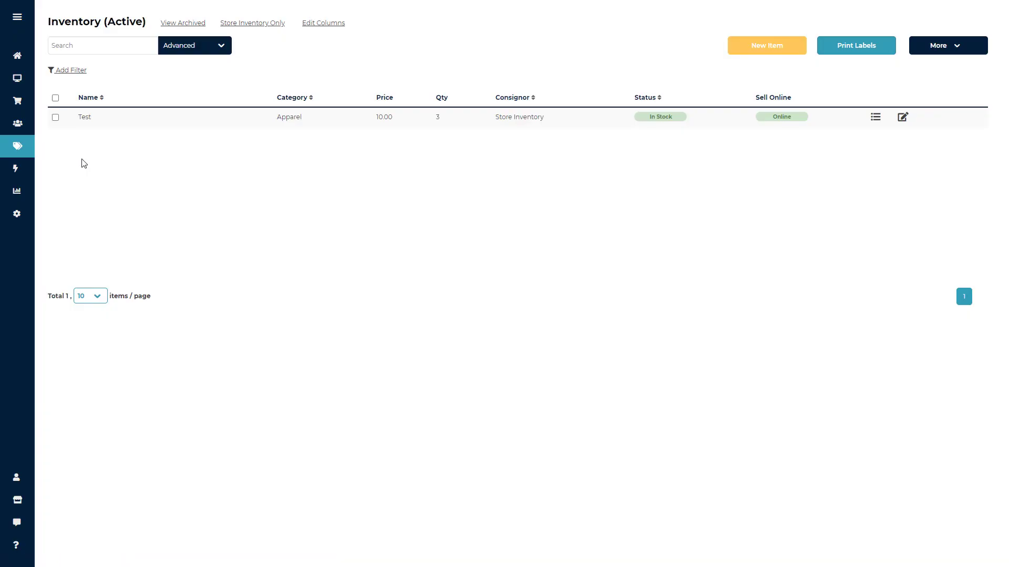
click(902, 120)
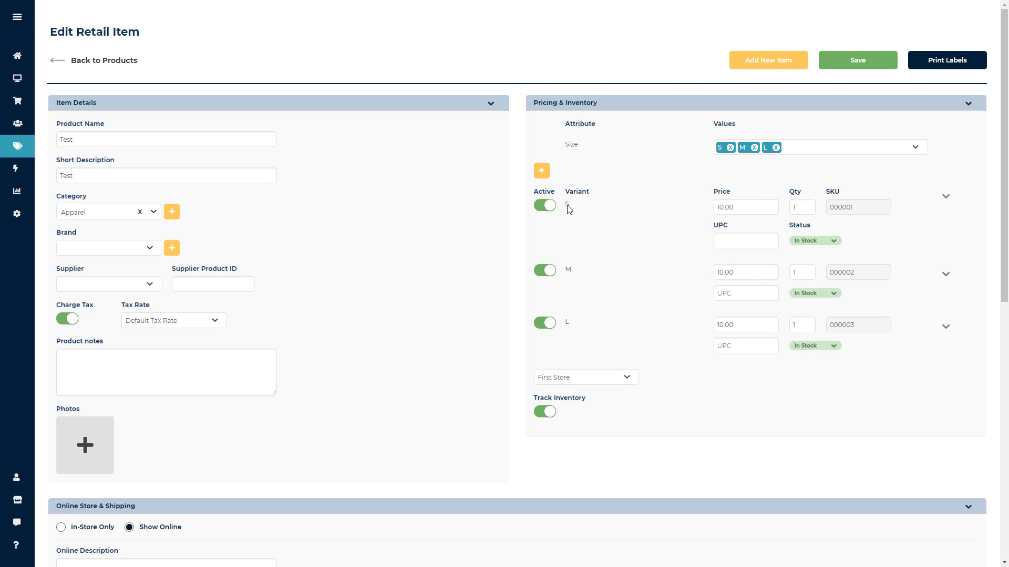
Turn off Deliverable and Shippable in the Test product's Online Store & Shipping settings.
scroll(443, 178, down, 4)
scroll(420, 210, down, 3)
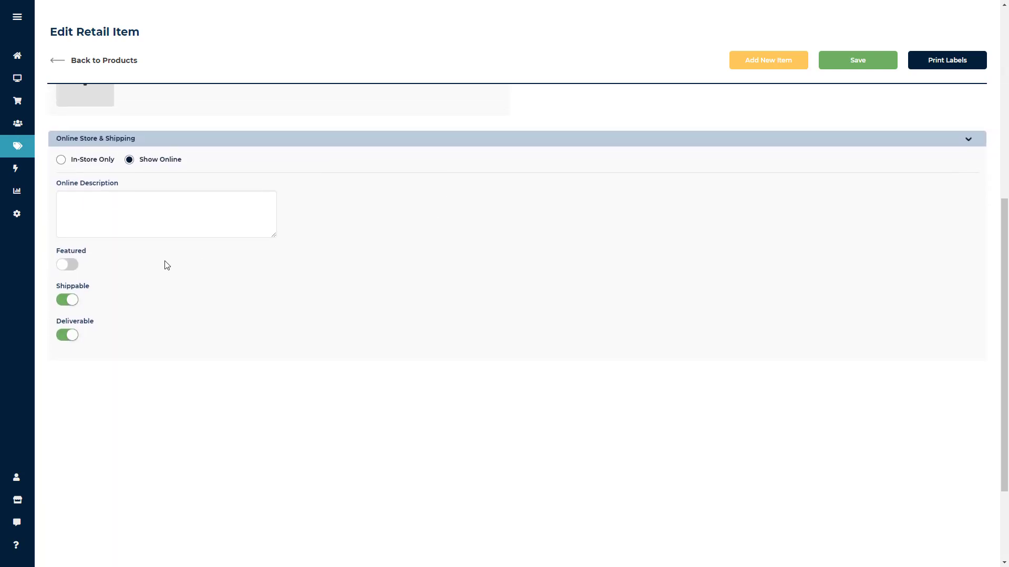
click(66, 340)
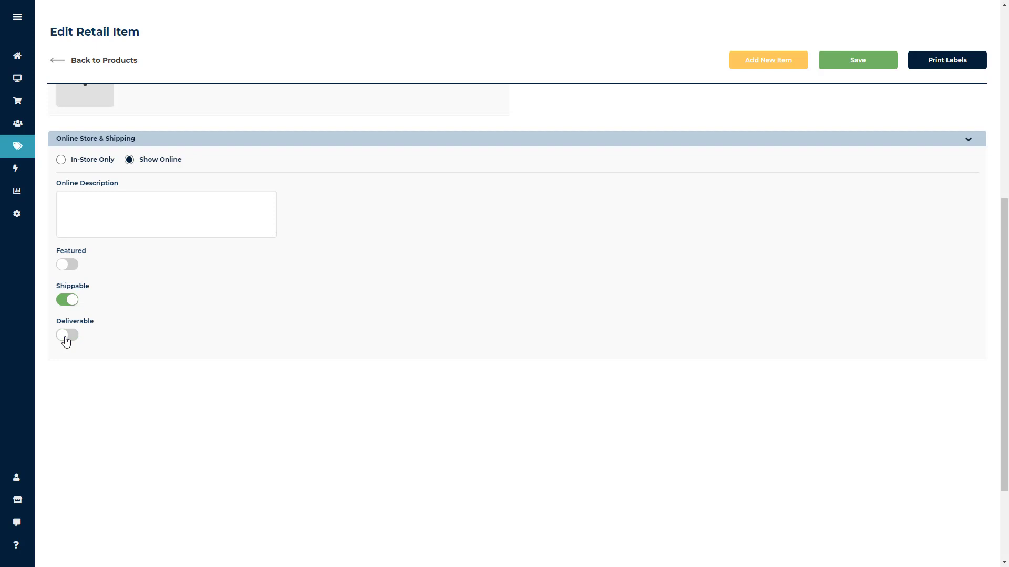
click(63, 304)
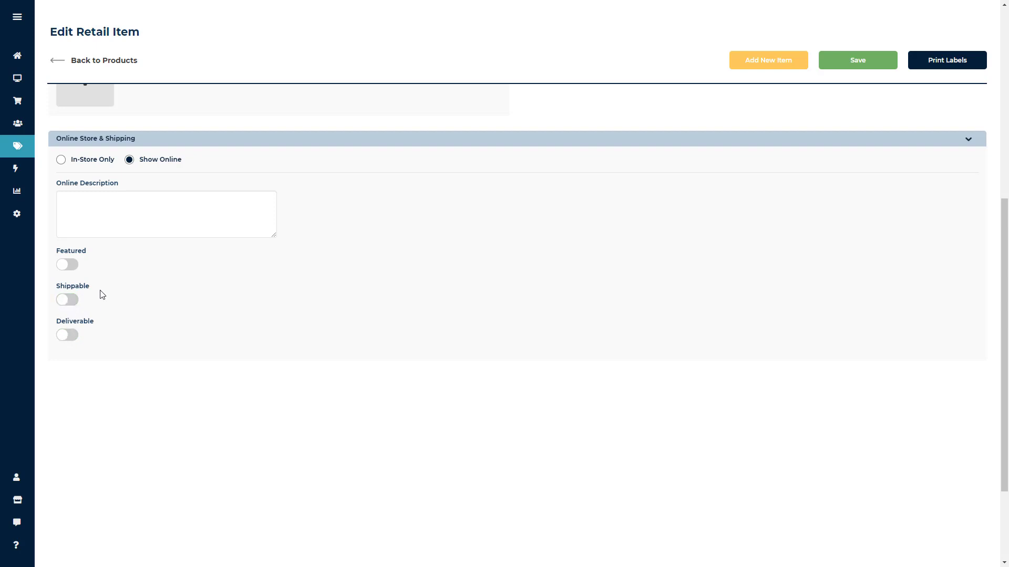